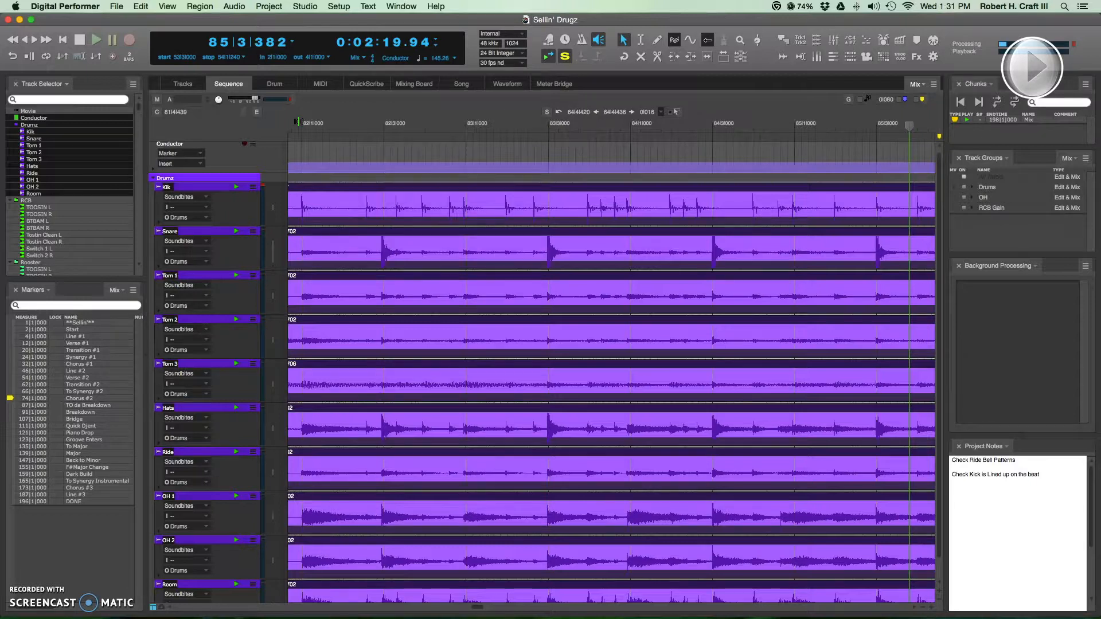
# - Listen to the unedited drum passage from just before measure 82 and return the playhead to its start
pyautogui.click(298, 122)
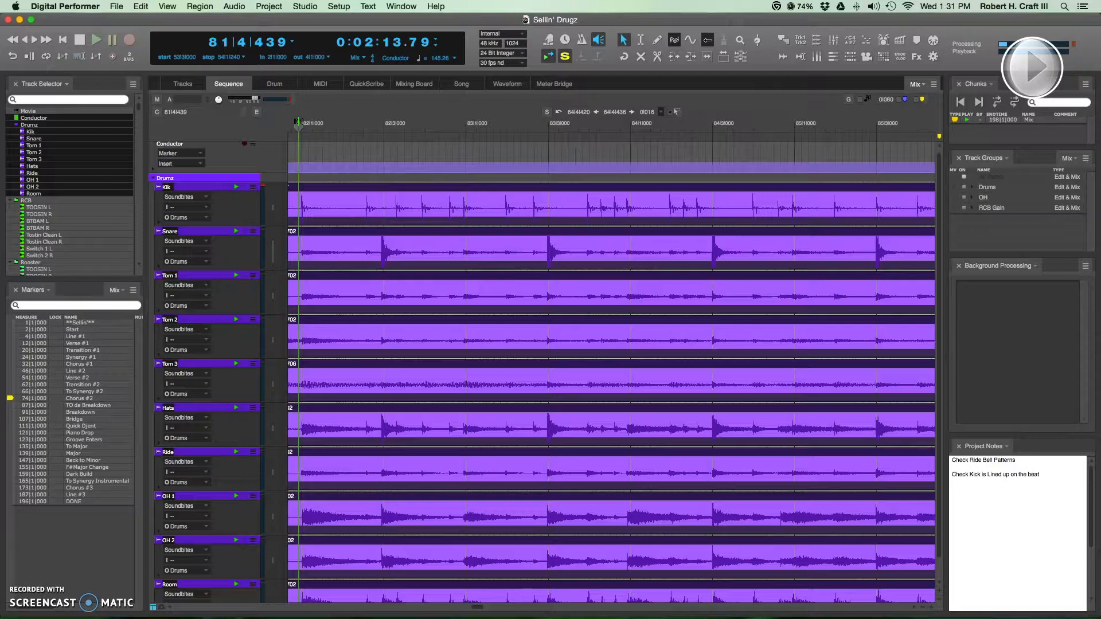
pyautogui.press('space')
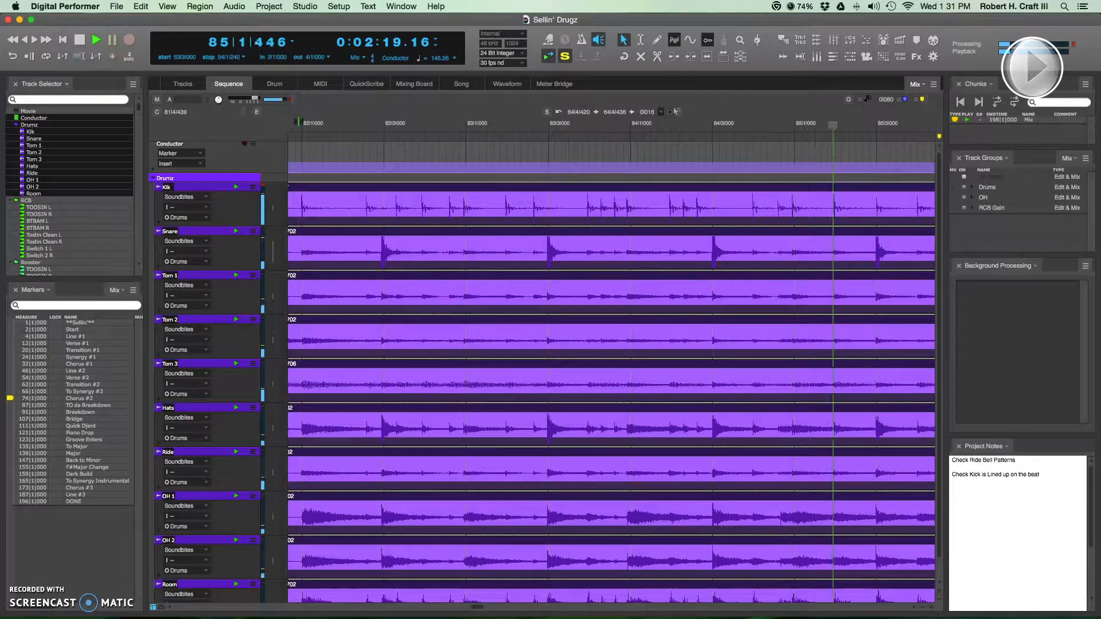
pyautogui.press('space')
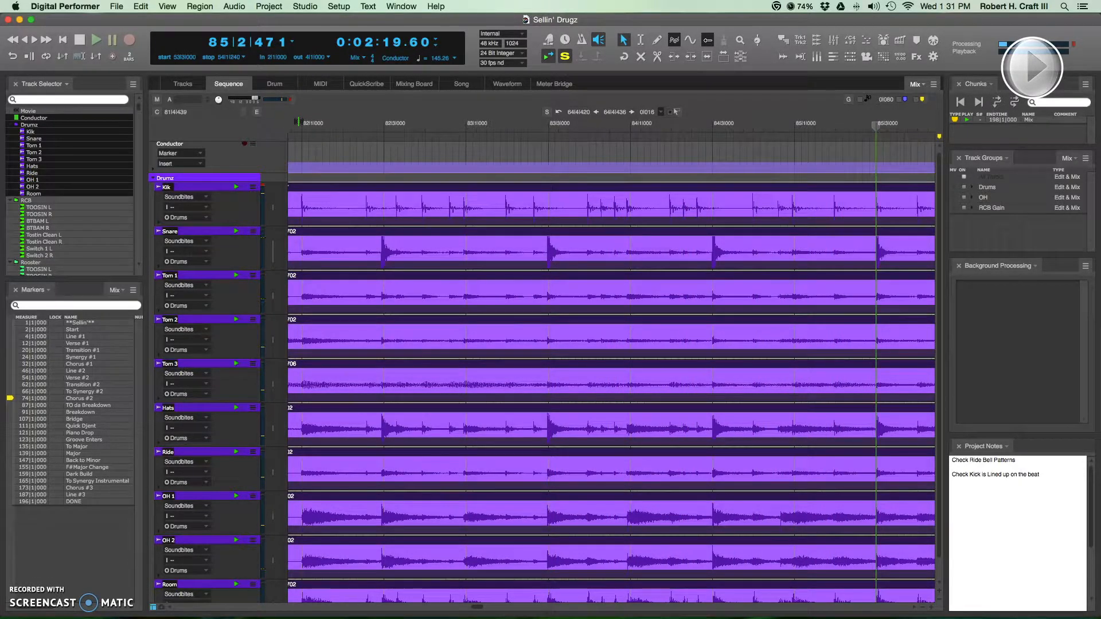
pyautogui.click(298, 121)
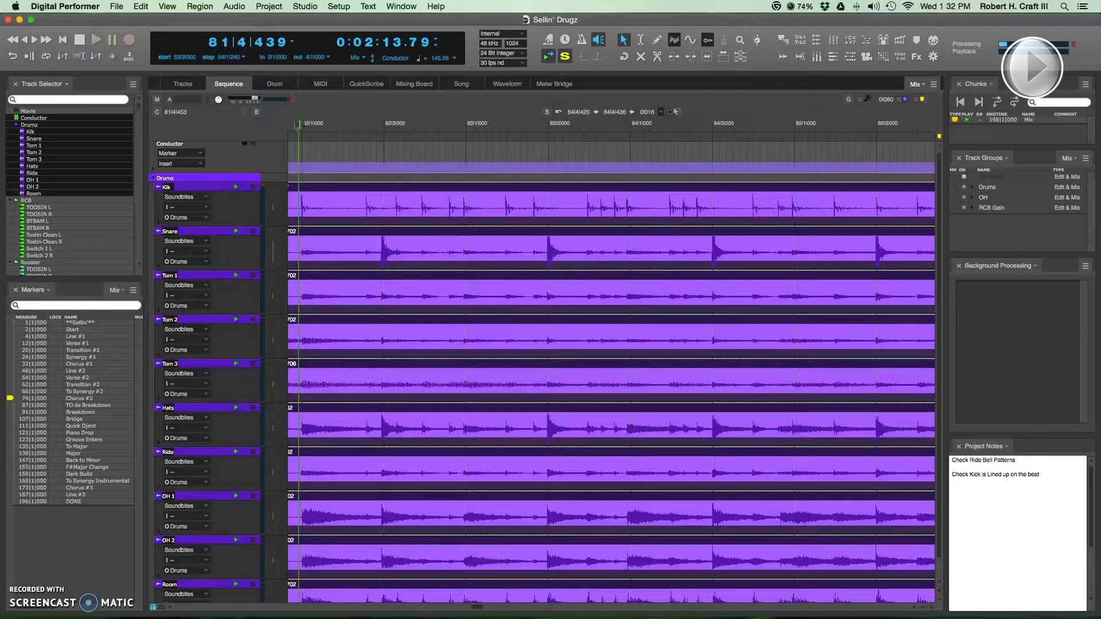
# - Set the edit grid to the 0|160 triplet resolution for working closely on measure 82
pyautogui.press('super+Right')
pyautogui.press('super+Right')
pyautogui.press('super+Right')
pyautogui.press('super+Right')
pyautogui.press('super+Right')
pyautogui.press('super+Right')
pyautogui.press('super+Right')
pyautogui.press('super+Right')
pyautogui.press('super+Right')
pyautogui.press('super+Right')
pyautogui.press('super+Right')
pyautogui.press('super+Right')
pyautogui.press('super+Right')
pyautogui.press('super+Right')
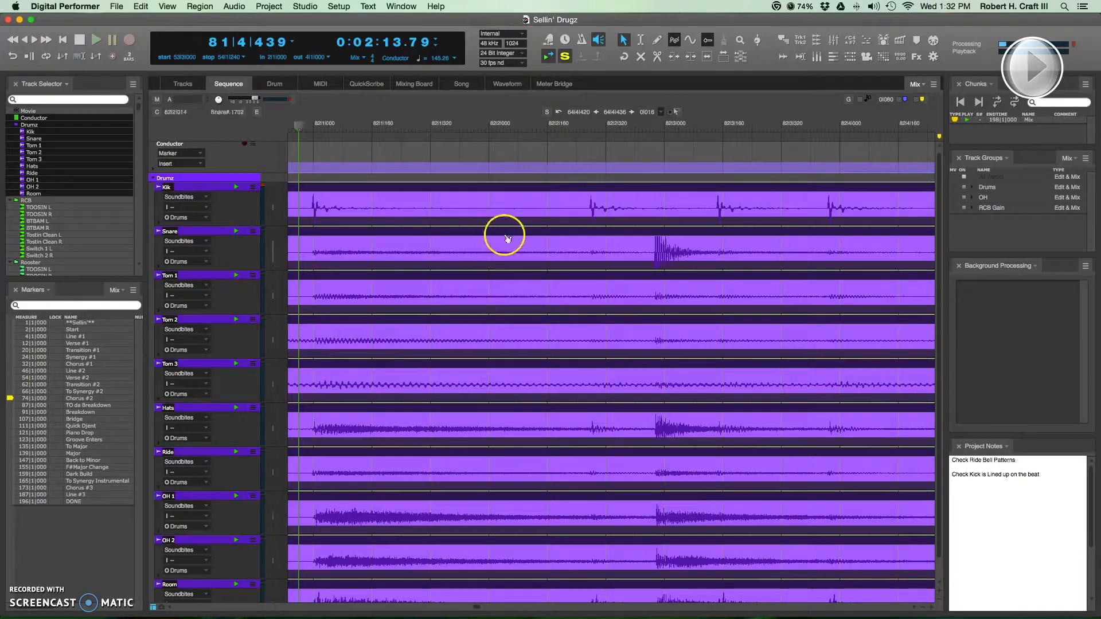
pyautogui.click(867, 100)
pyautogui.click(867, 107)
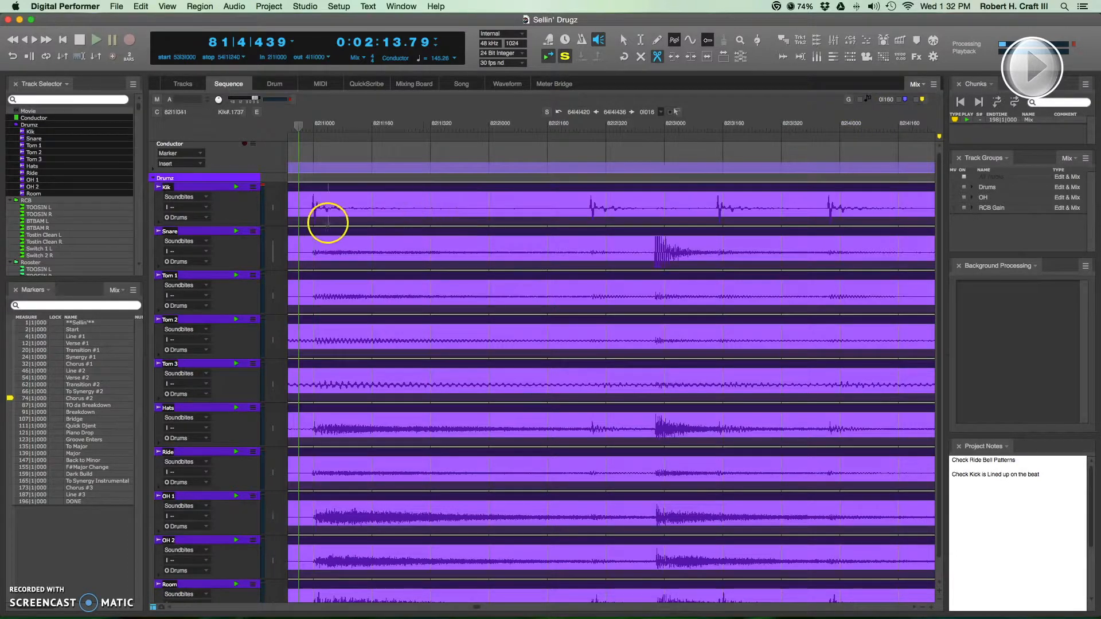
# - Split the grouped drum tracks at each kick and snare hit in measure 82, from beat 1 through the last kick of beat 4
pyautogui.click(313, 215)
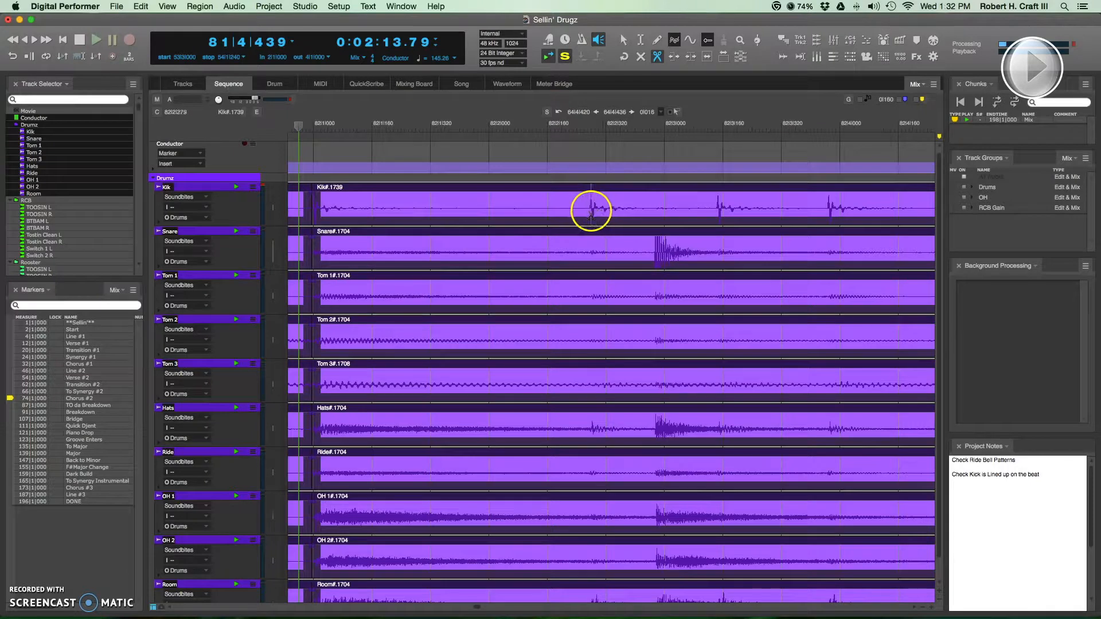
pyautogui.click(591, 212)
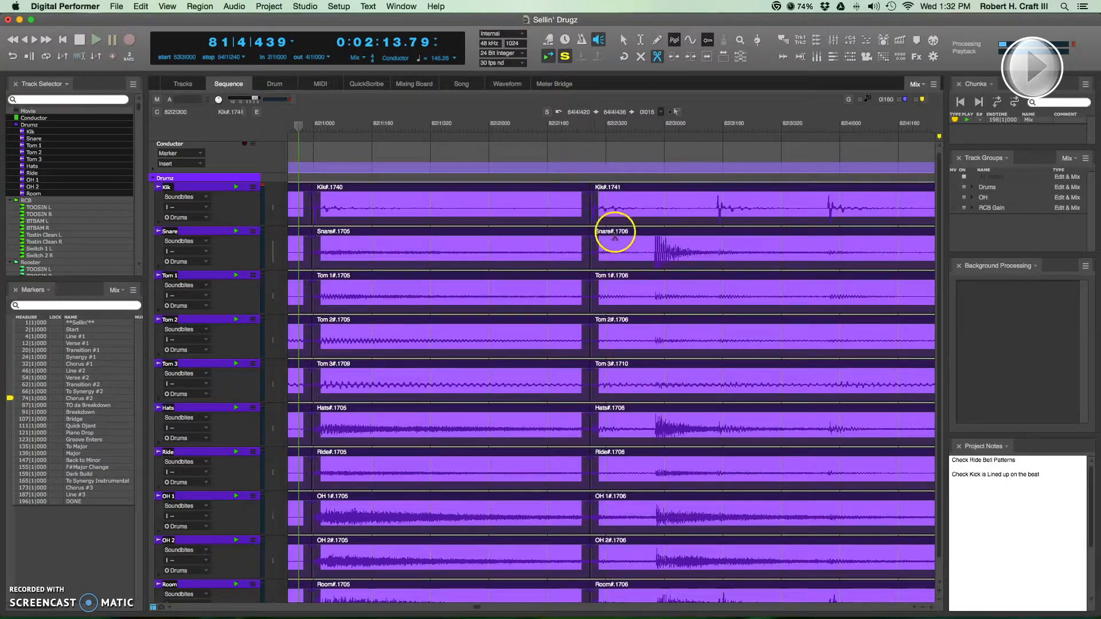
pyautogui.click(655, 256)
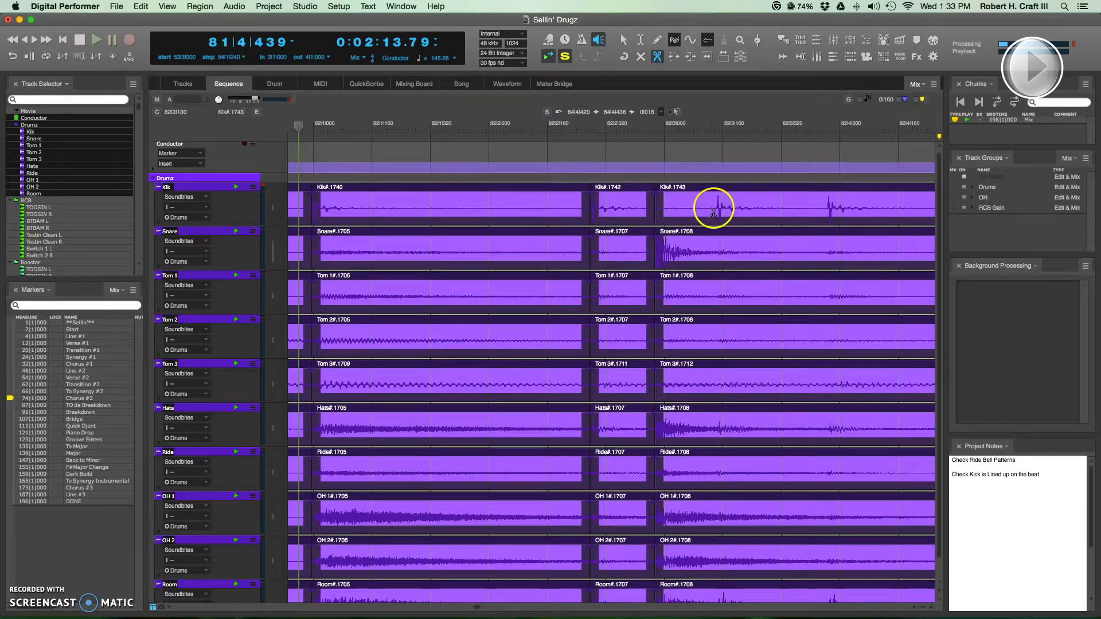
pyautogui.click(717, 213)
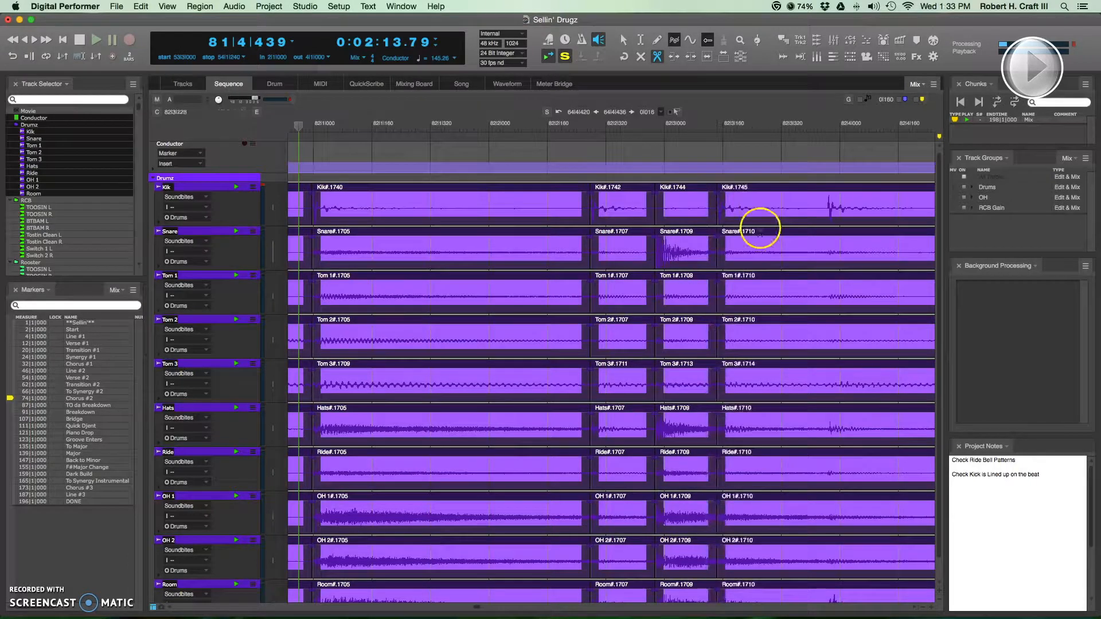
pyautogui.click(829, 211)
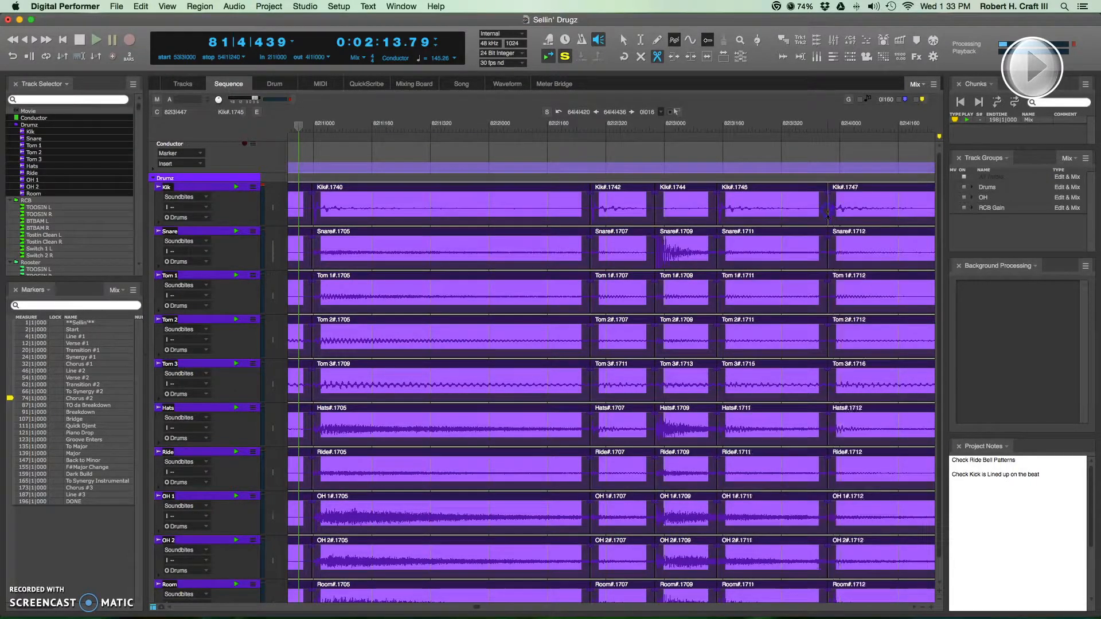
pyautogui.hscroll(3, 774, 213)
pyautogui.hscroll(2, 766, 215)
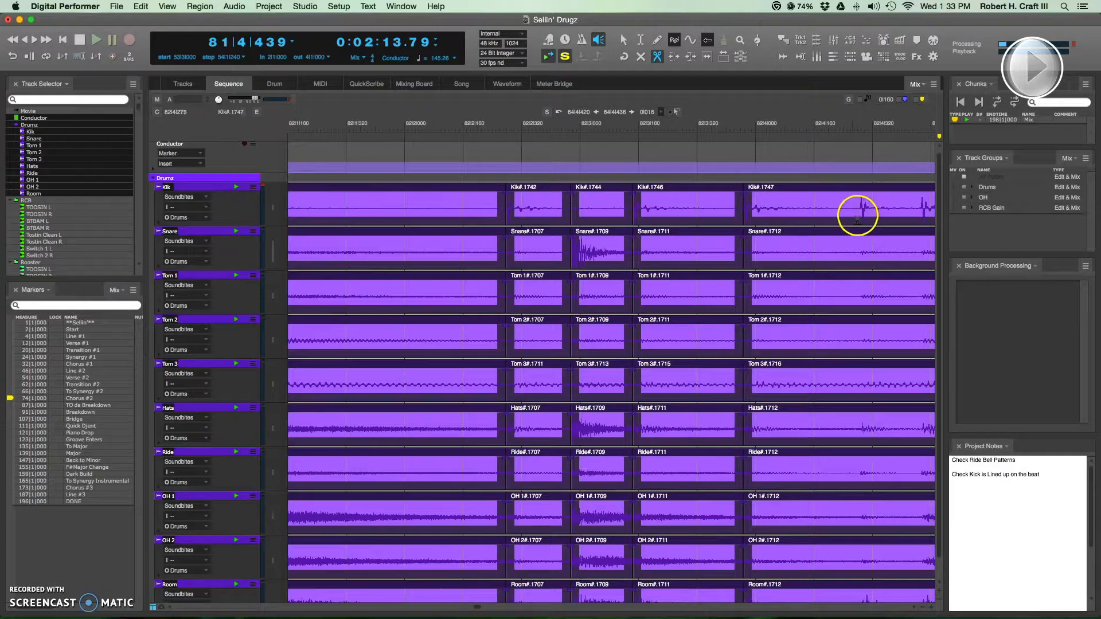
pyautogui.click(860, 213)
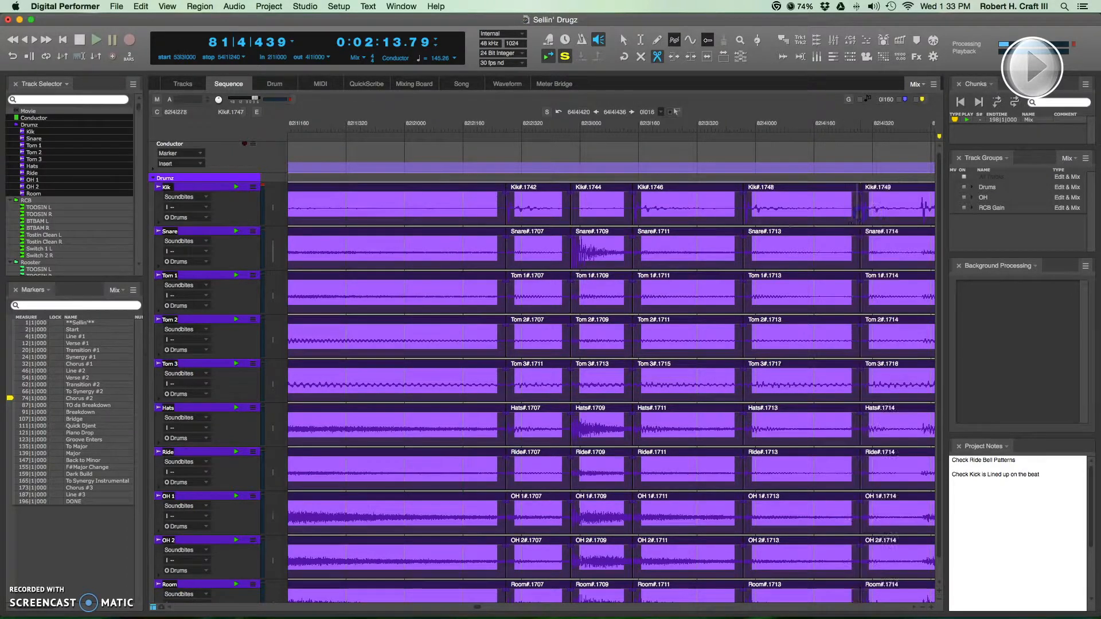
# - Select the split drum soundbites across measure 82 and quantize their attacks to the tuplet grid of 3 in time of 2
pyautogui.hscroll(-3, 775, 224)
pyautogui.click(444, 195)
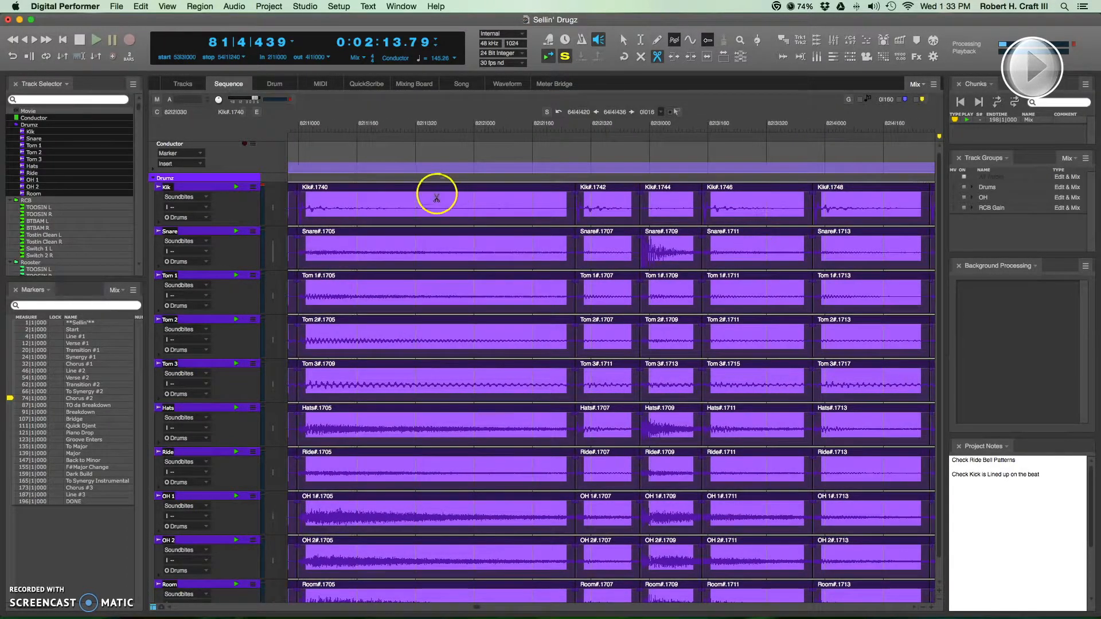
pyautogui.press('a')
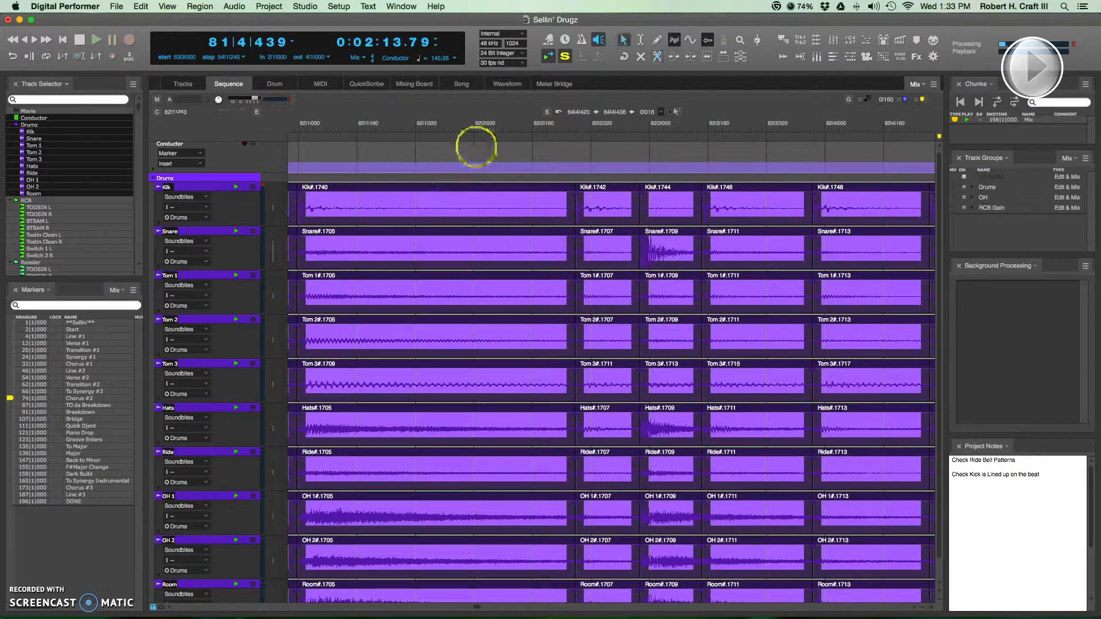
pyautogui.click(476, 146)
pyautogui.moveTo(499, 155); pyautogui.dragTo(837, 376)
pyautogui.click(485, 235)
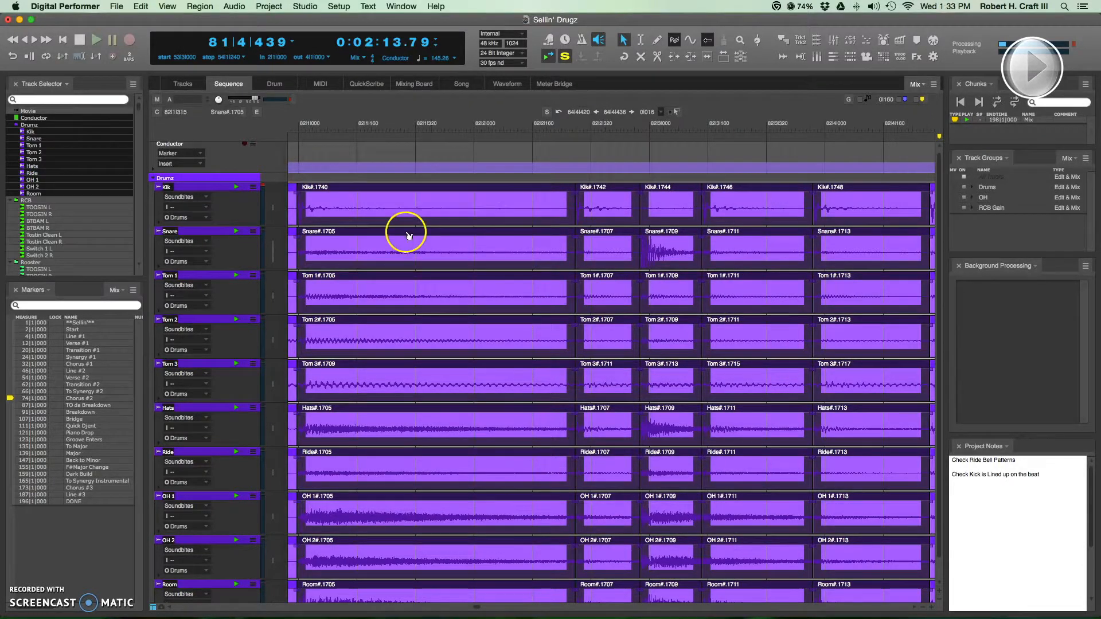
pyautogui.hscroll(-4, 405, 233)
pyautogui.hscroll(6, 427, 274)
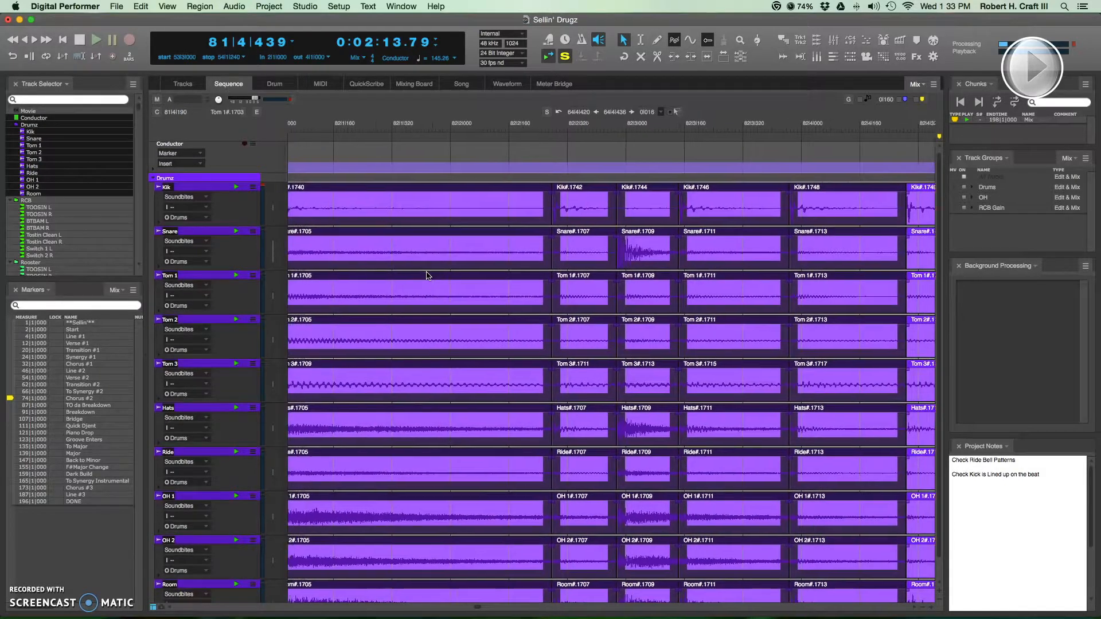
pyautogui.hscroll(-2, 428, 275)
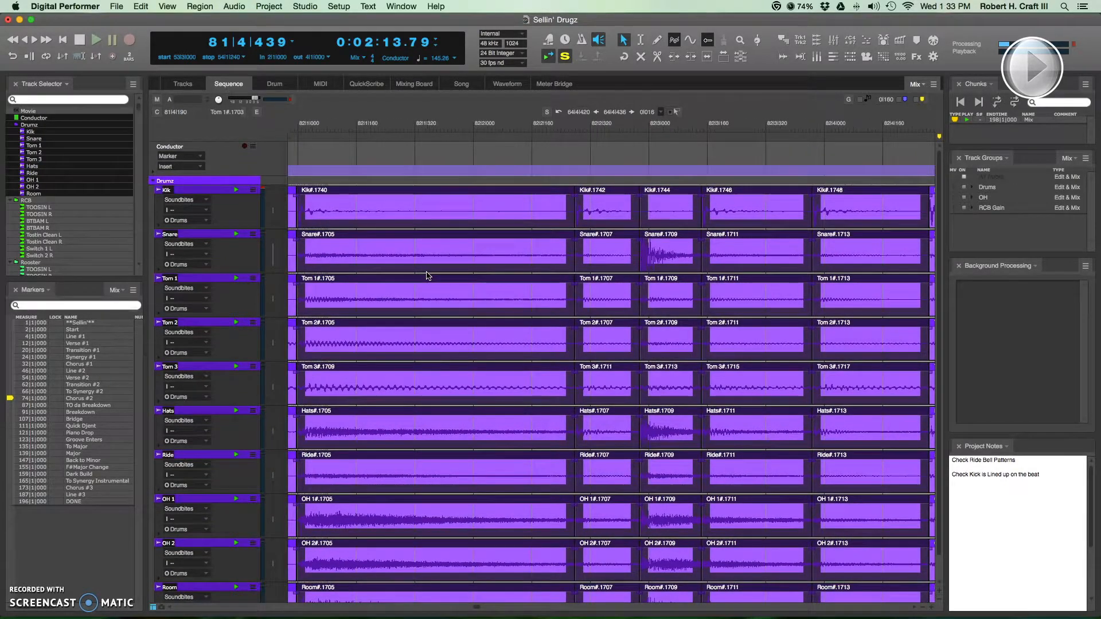
pyautogui.press('q')
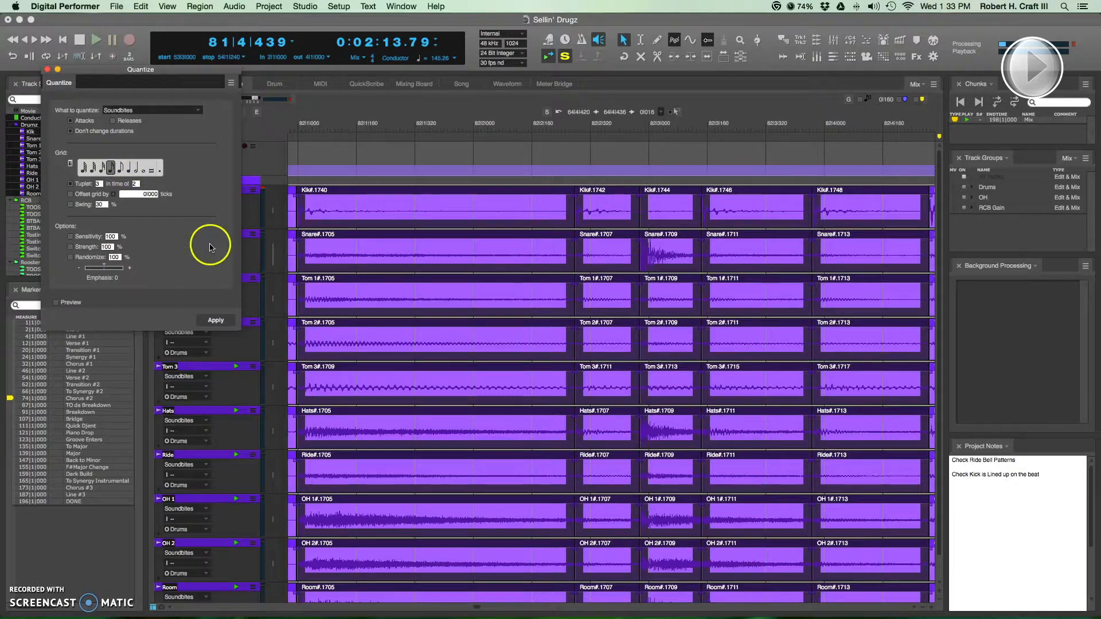
pyautogui.click(219, 321)
pyautogui.click(613, 259)
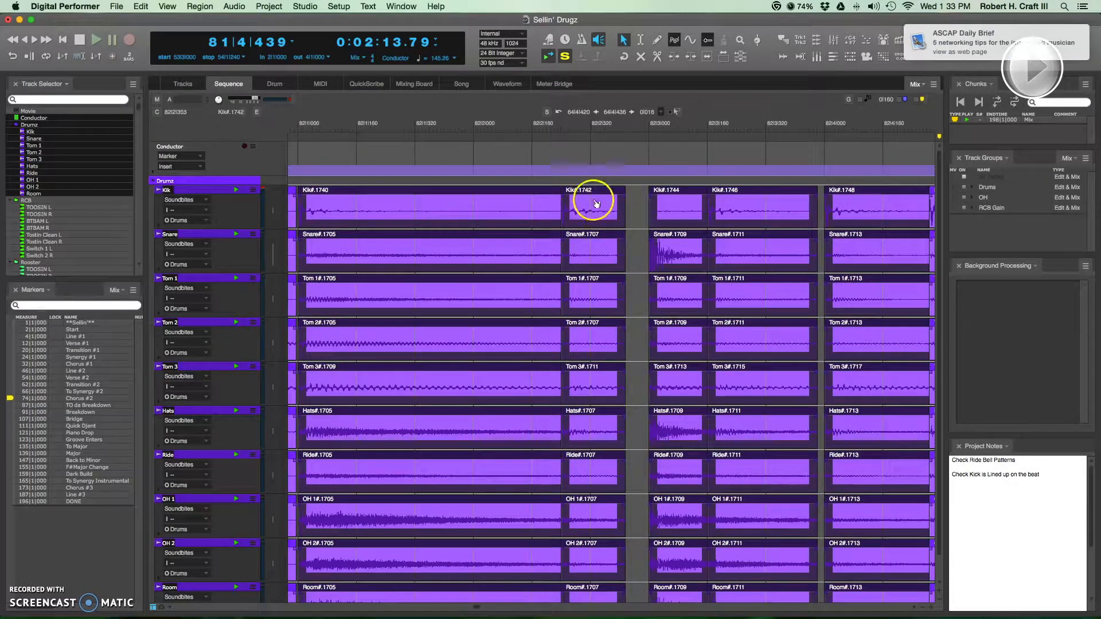
pyautogui.click(601, 154)
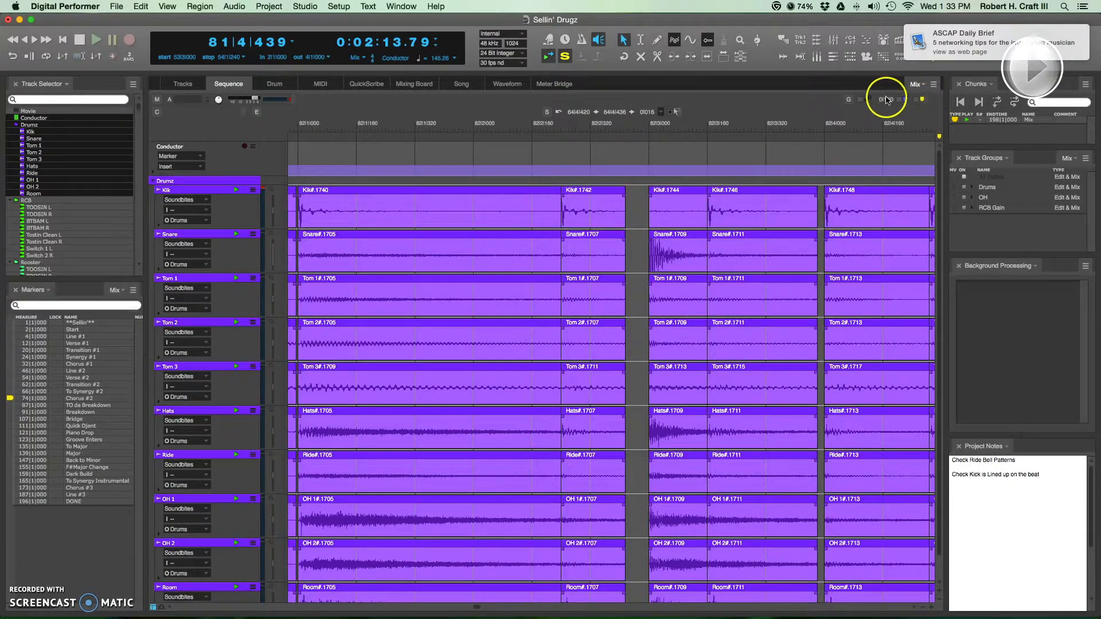
# - Change the edit grid to 0|080 and move the short drum soundbites just before beat 3 to 82|2|320
pyautogui.click(607, 209)
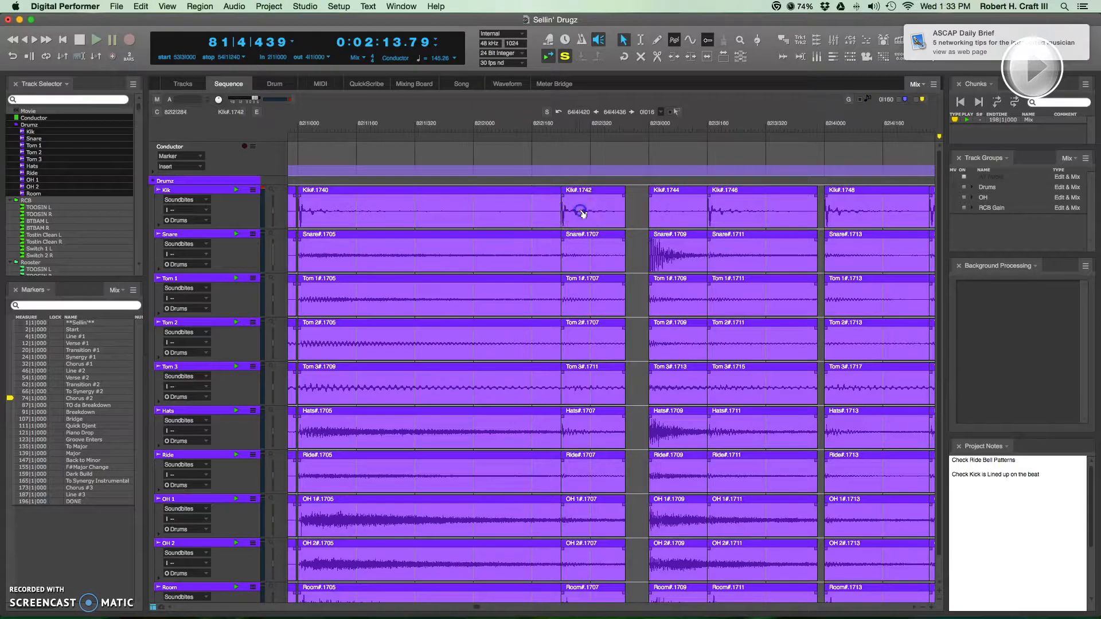
pyautogui.moveTo(627, 214); pyautogui.dragTo(640, 217)
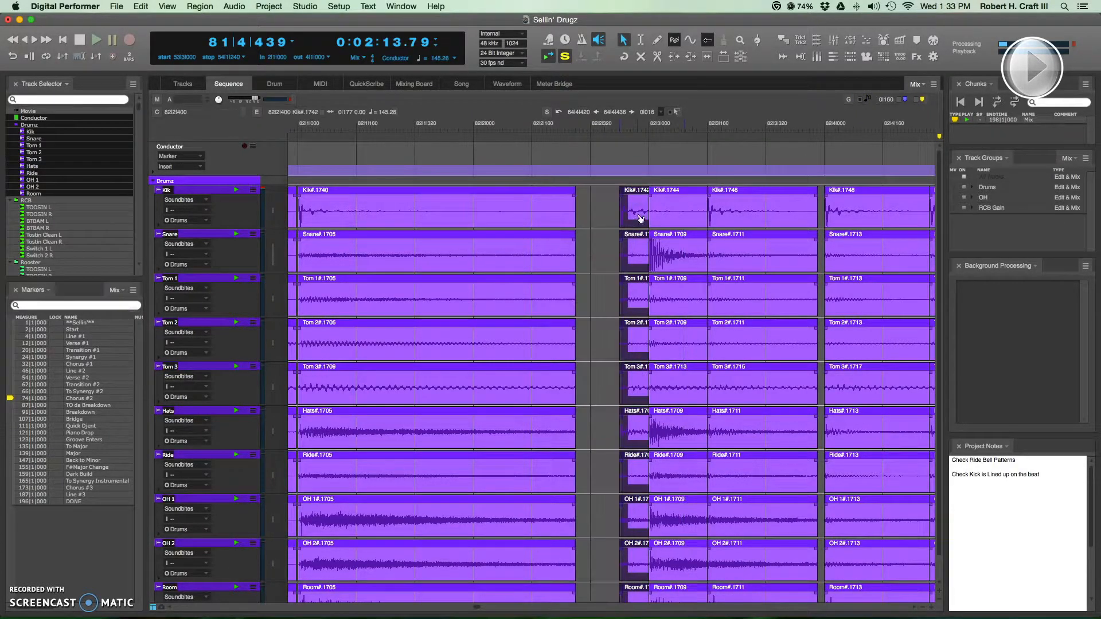
pyautogui.click(867, 100)
pyautogui.click(866, 90)
pyautogui.moveTo(622, 212); pyautogui.dragTo(597, 216)
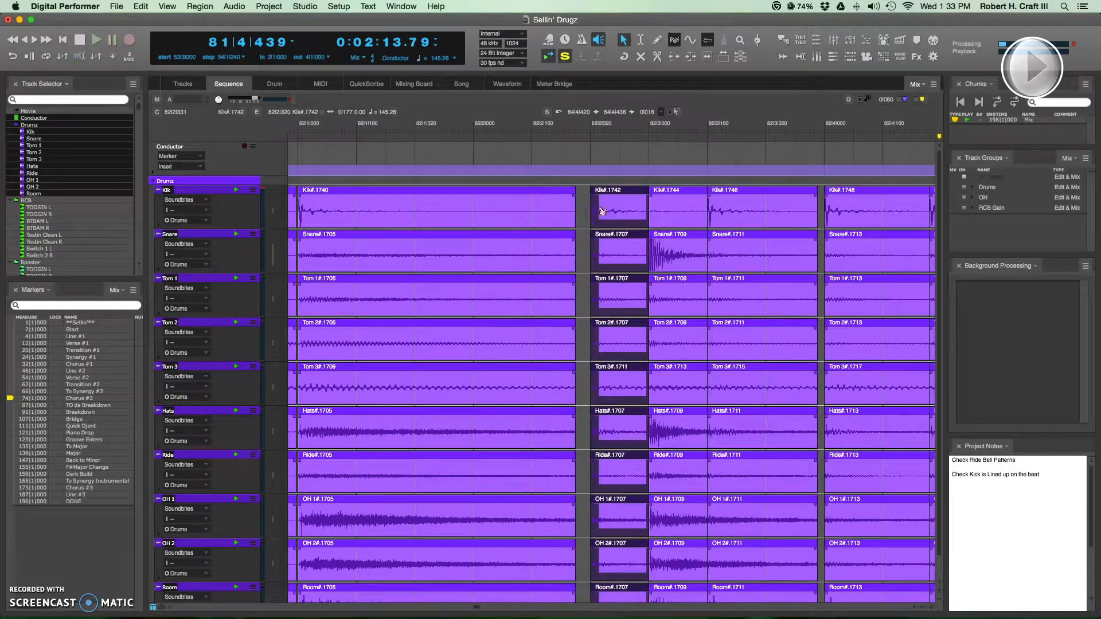
pyautogui.click(595, 150)
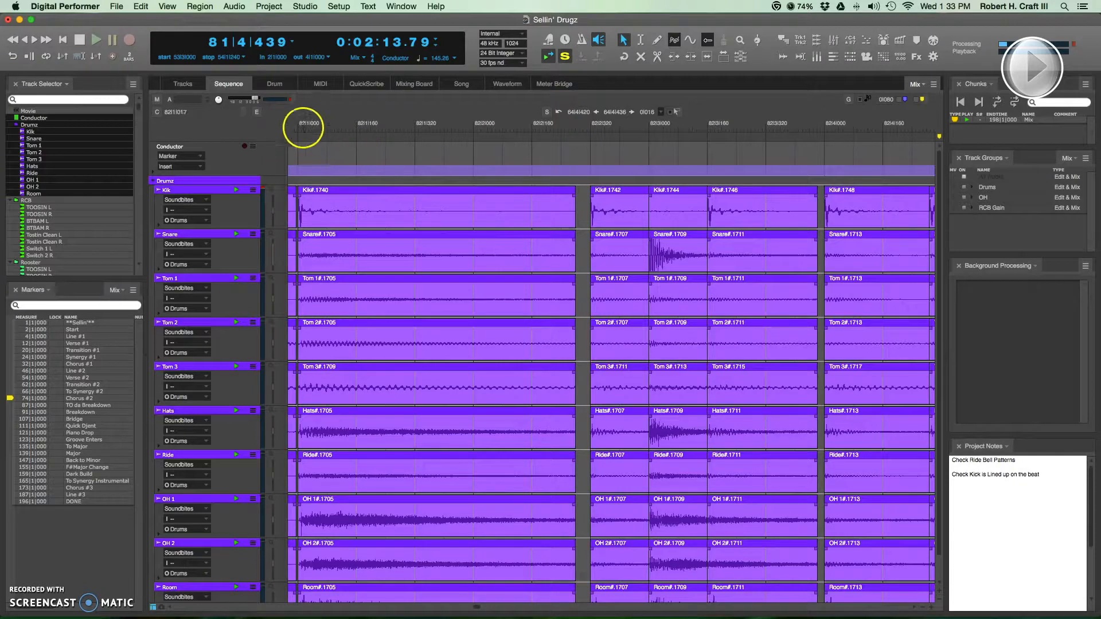
# - Listen to the quantized drums from the start of measure 82
pyautogui.click(298, 122)
pyautogui.press('space')
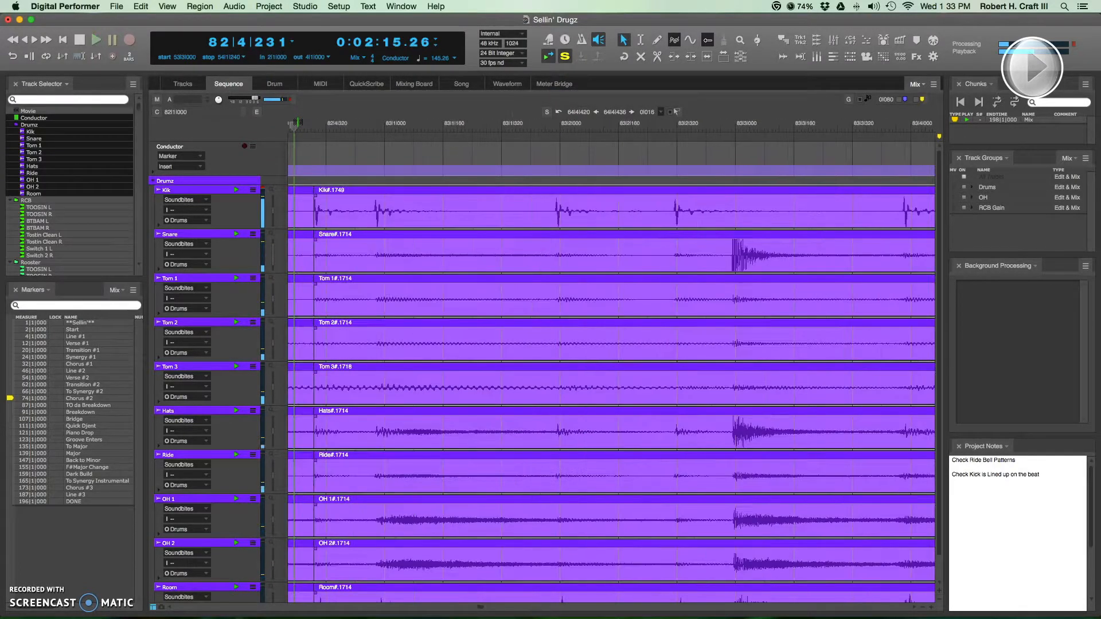
# - Extend the starts of the split drum soundbites in measure 82 slightly earlier, closing the gaps and adding lead-in before each hit
pyautogui.hscroll(-10, 425, 316)
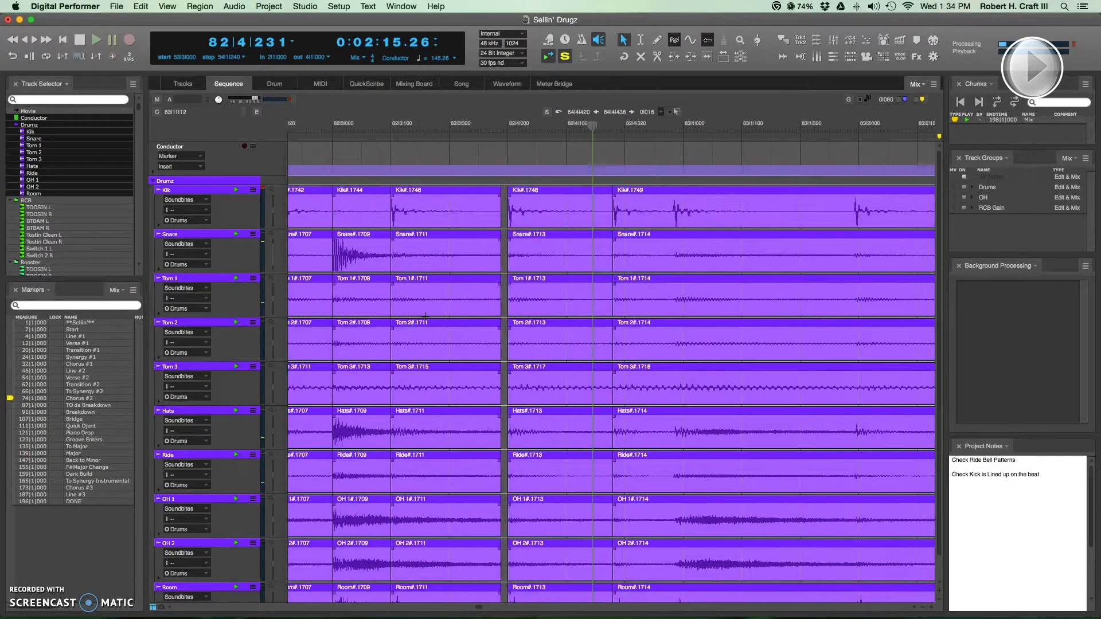
pyautogui.hscroll(-5, 425, 316)
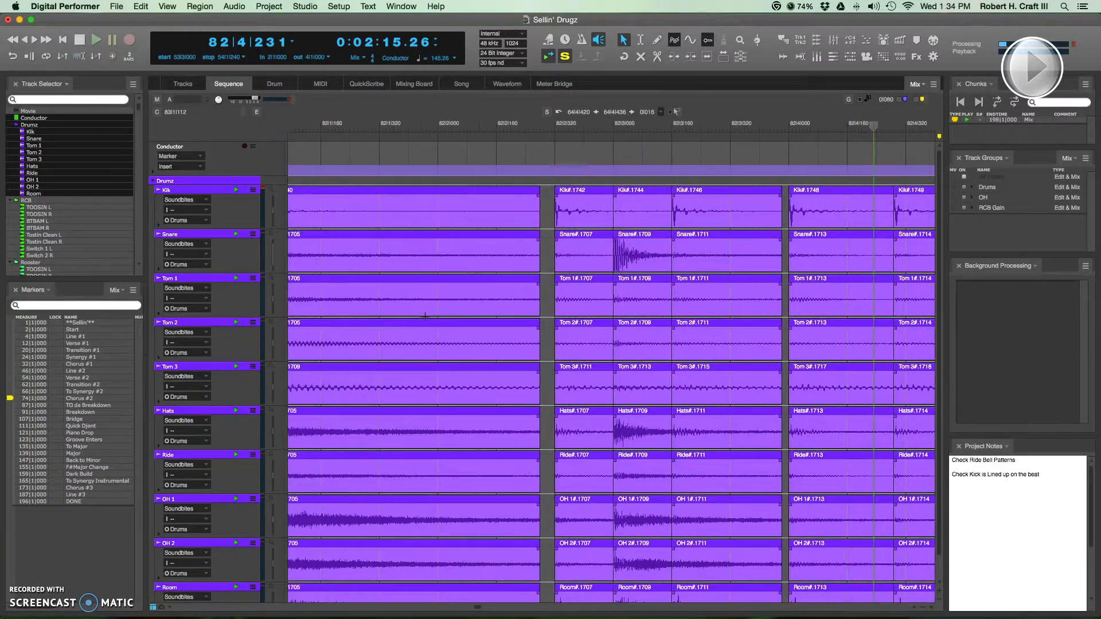
pyautogui.hscroll(-2, 424, 316)
pyautogui.click(527, 216)
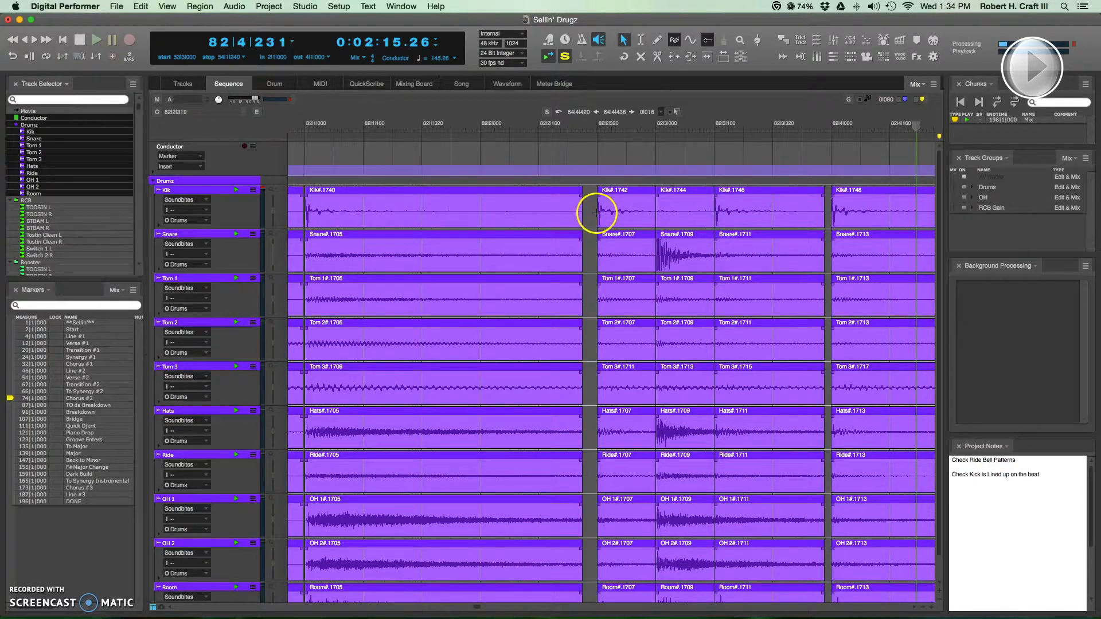
pyautogui.moveTo(598, 213); pyautogui.dragTo(576, 217)
pyautogui.click(621, 218)
pyautogui.moveTo(657, 215); pyautogui.dragTo(647, 215)
pyautogui.moveTo(716, 217); pyautogui.dragTo(710, 217)
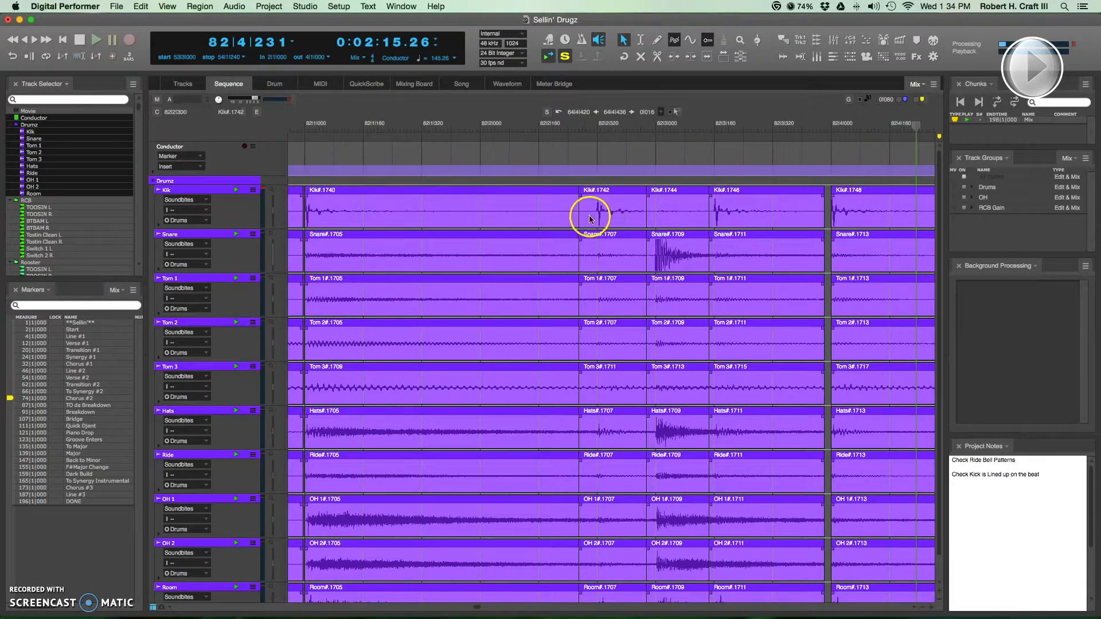
pyautogui.moveTo(831, 215); pyautogui.dragTo(820, 215)
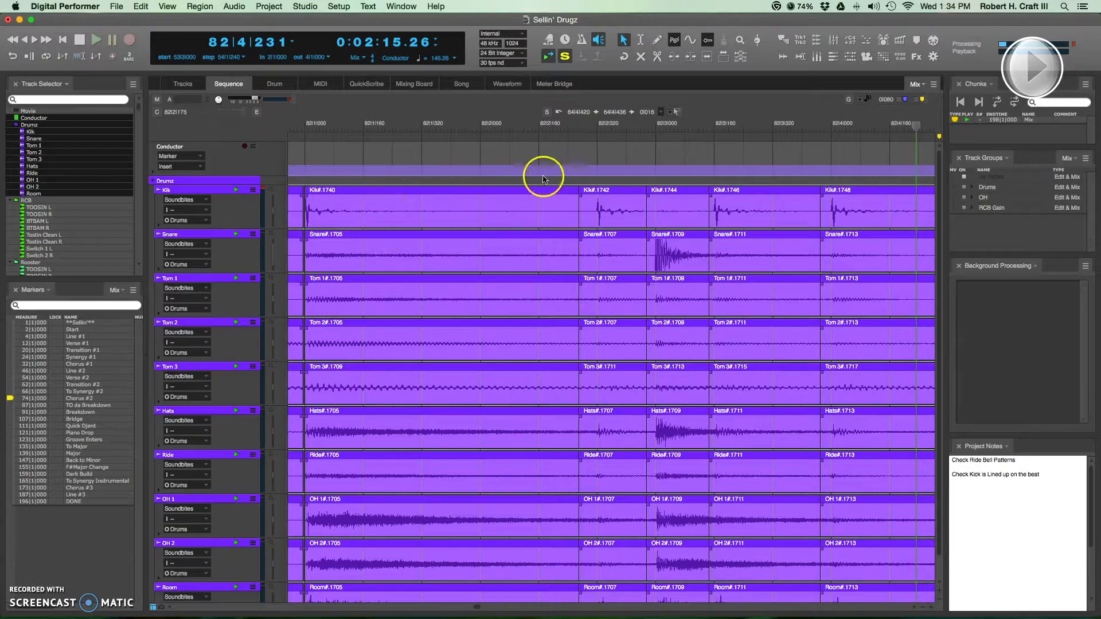
pyautogui.moveTo(307, 220); pyautogui.dragTo(300, 220)
# - Create fixed-length equal-gain crossfades on the split drum soundbites from beat 1 through beat 3 of measure 82
pyautogui.moveTo(473, 164); pyautogui.dragTo(765, 382)
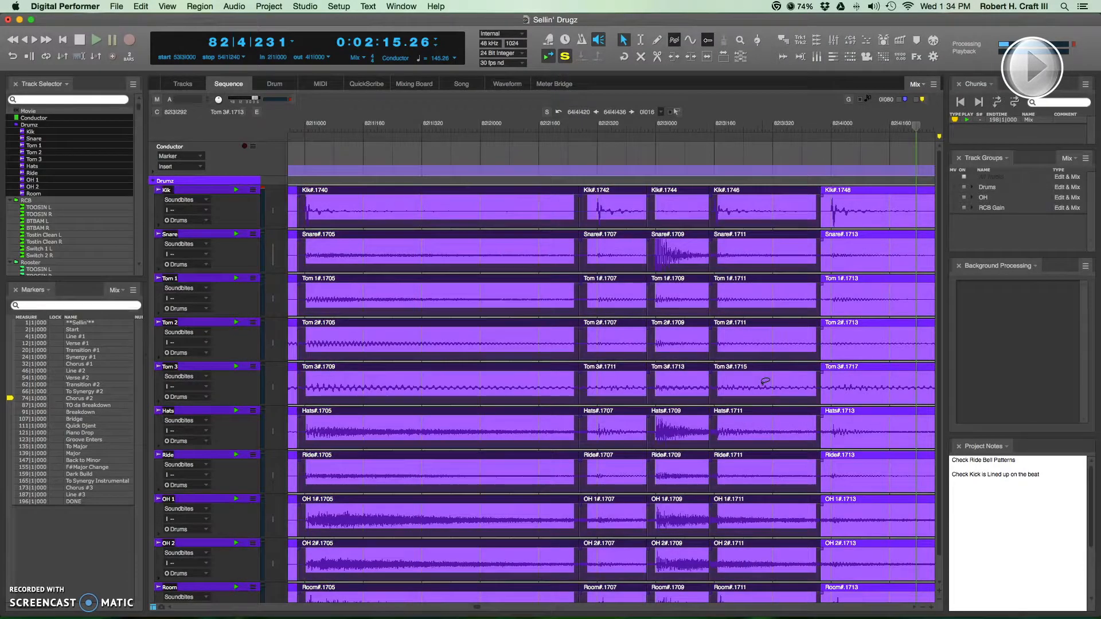
pyautogui.hotkey('ctrl', 'f')
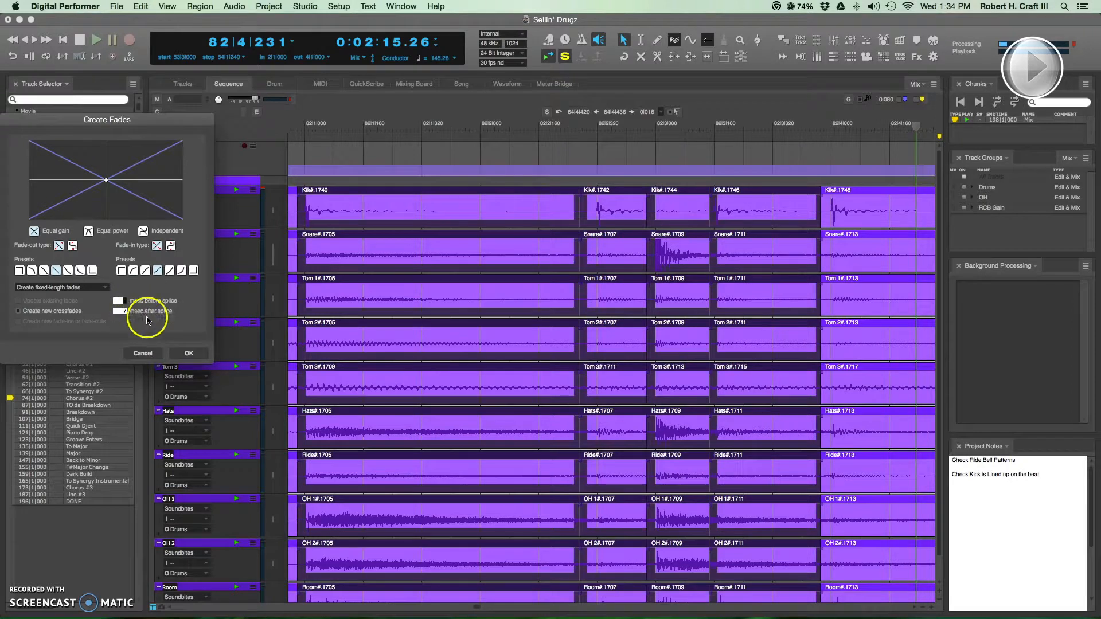
pyautogui.click(192, 353)
# - Listen to the crossfaded drum edit from just before measure 82 and return the playhead to its start
pyautogui.click(299, 123)
pyautogui.press('space')
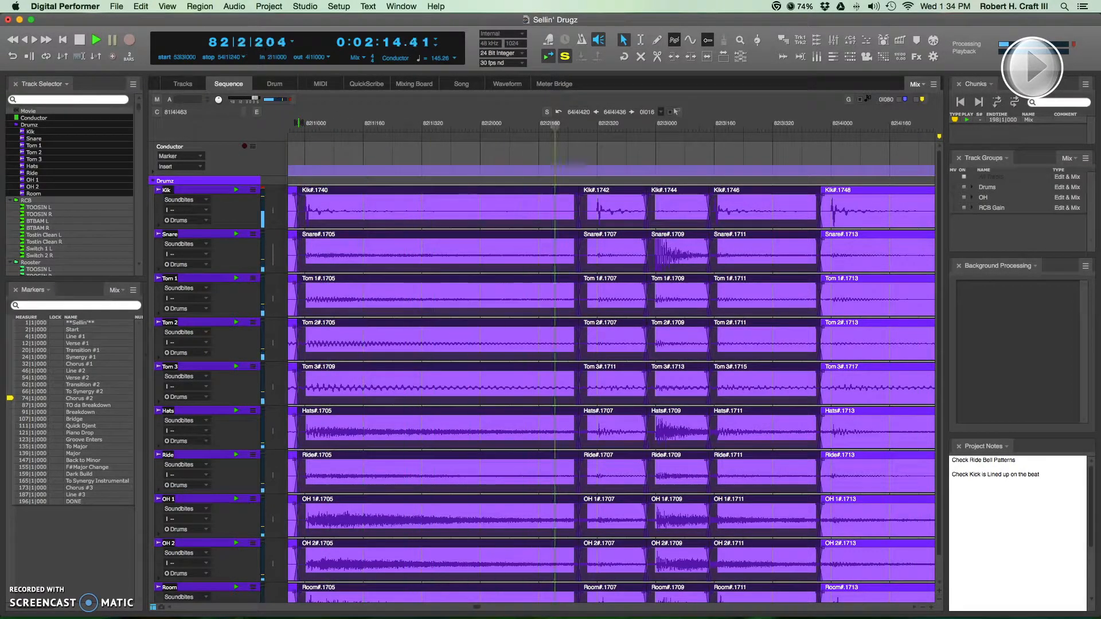
pyautogui.click(298, 123)
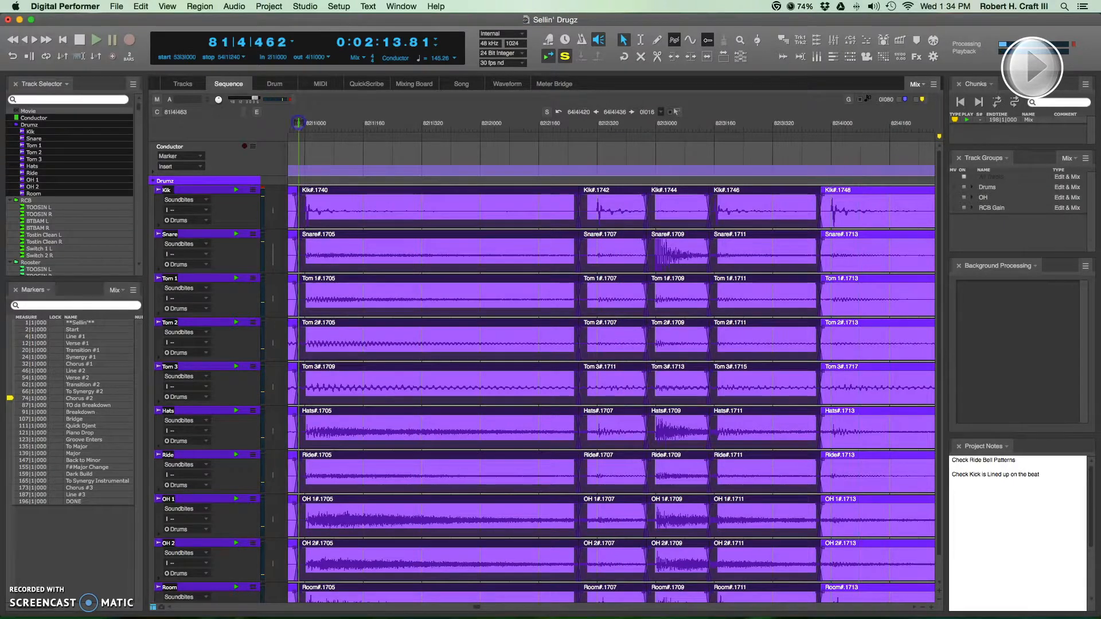
# - Play the soloed drums from just before measure 82 through beat 4 and stop
pyautogui.press('space')
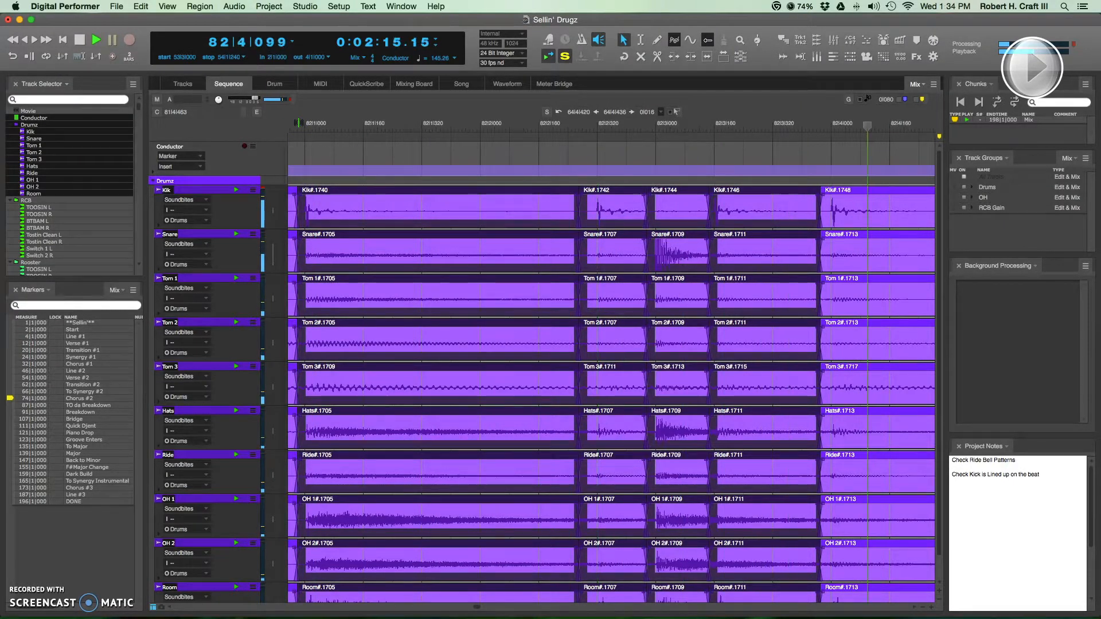
pyautogui.hscroll(-10, 511, 312)
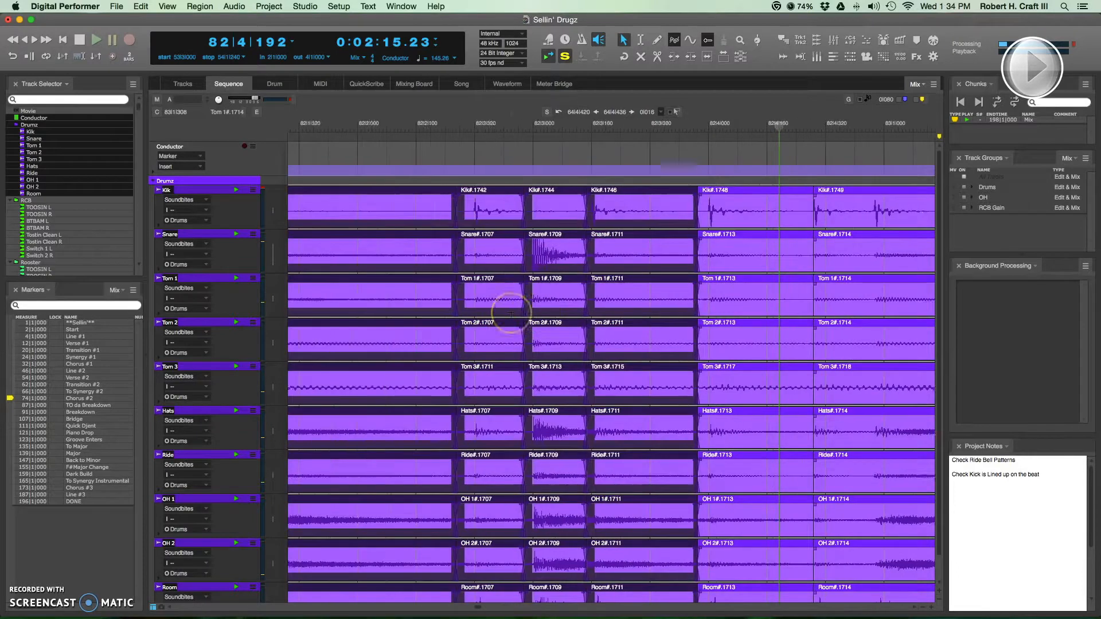
pyautogui.hscroll(-2, 512, 313)
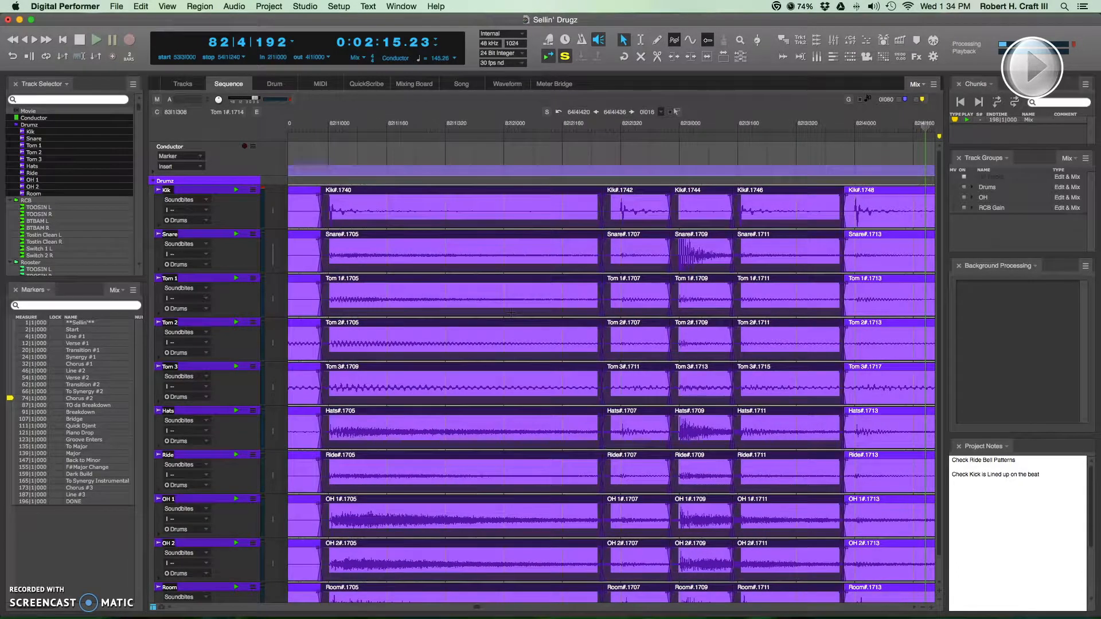
# - Turn off solo mode and listen to the full mix from just before measure 82 into measure 83
pyautogui.click(565, 55)
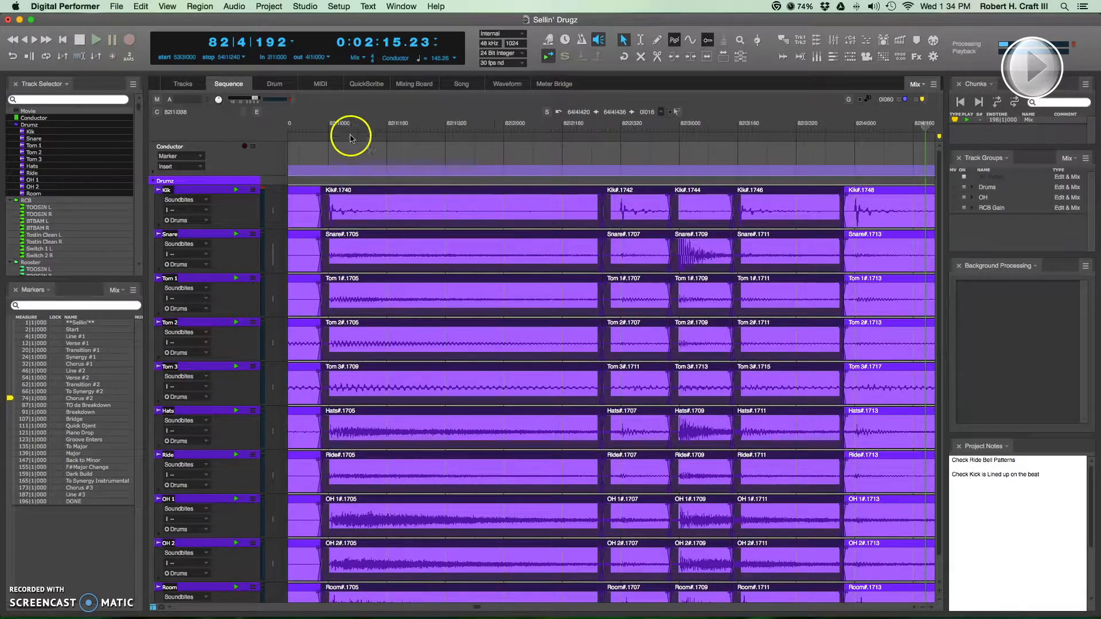
pyautogui.click(320, 121)
pyautogui.press('space')
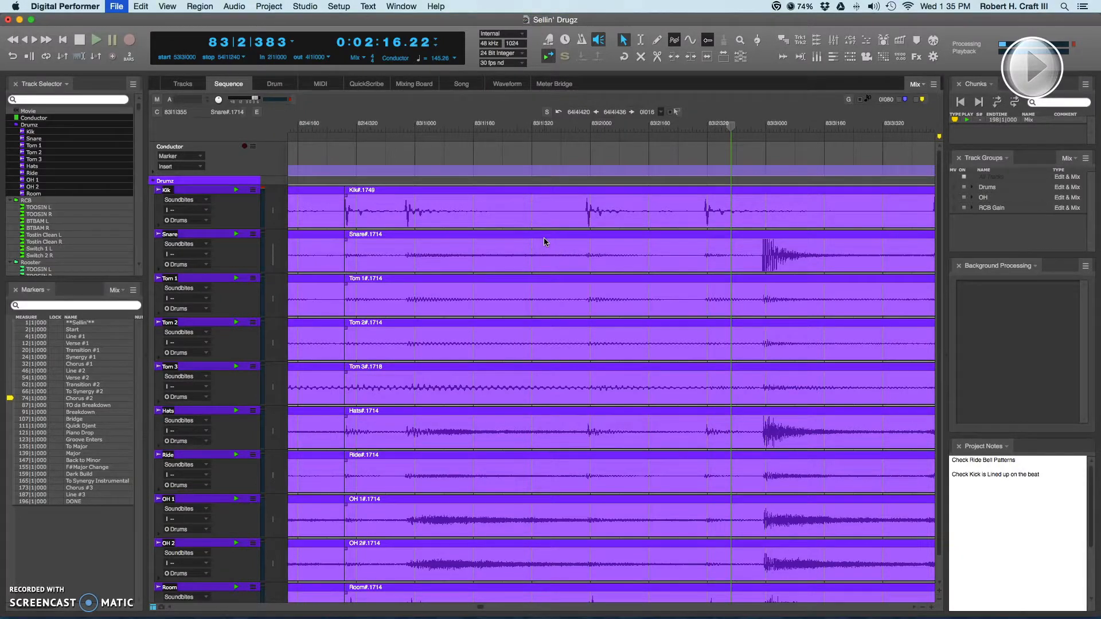
pyautogui.hscroll(1, 544, 238)
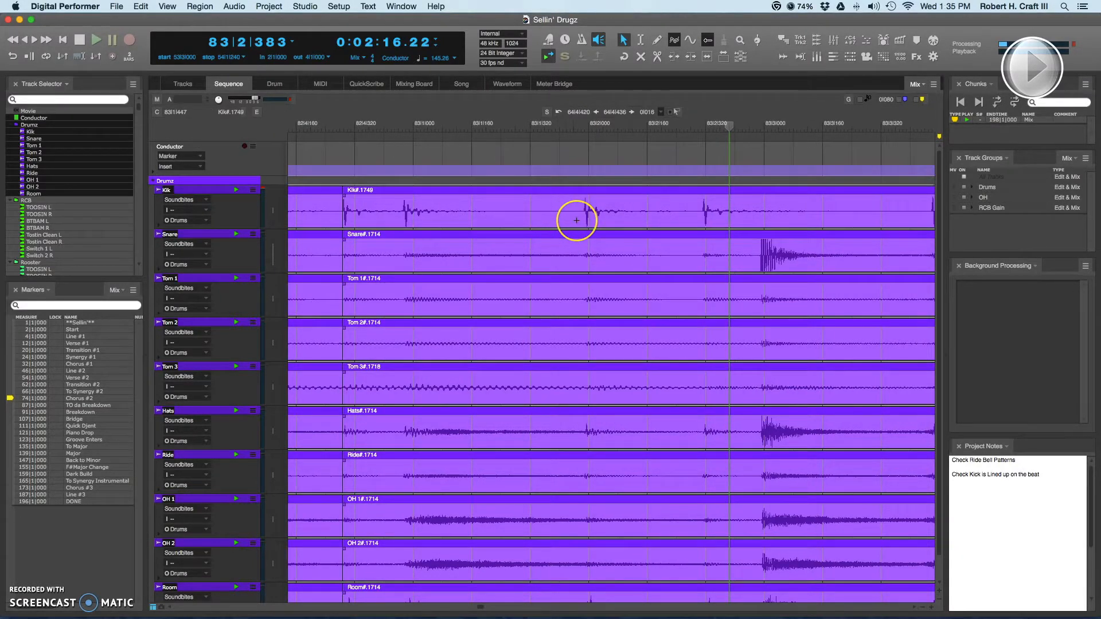
pyautogui.hscroll(-10, 576, 221)
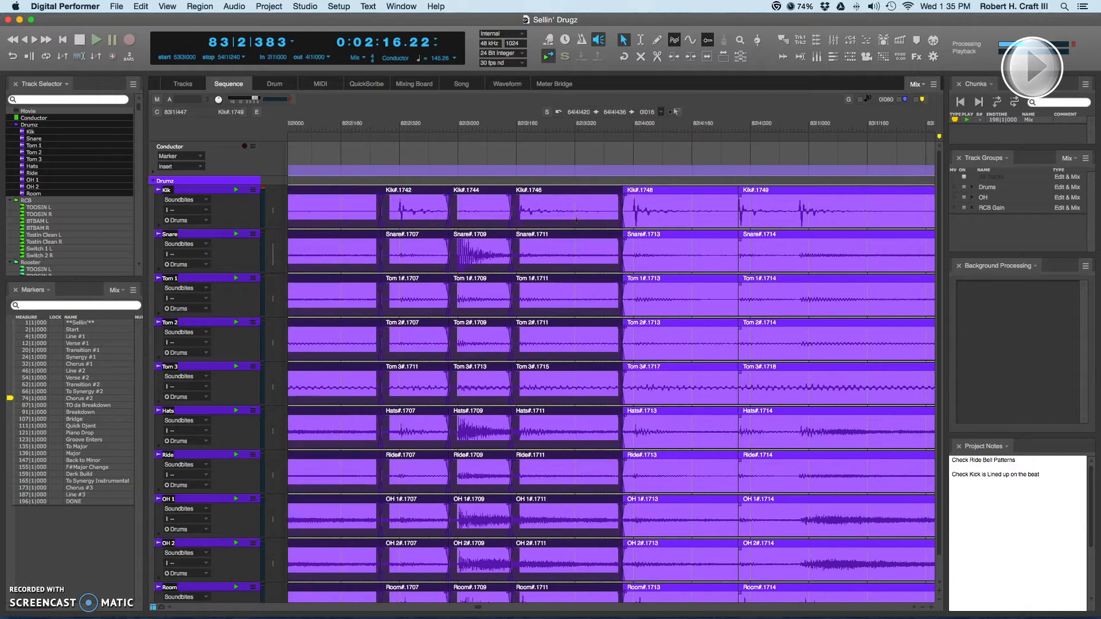
pyautogui.hscroll(-5, 577, 221)
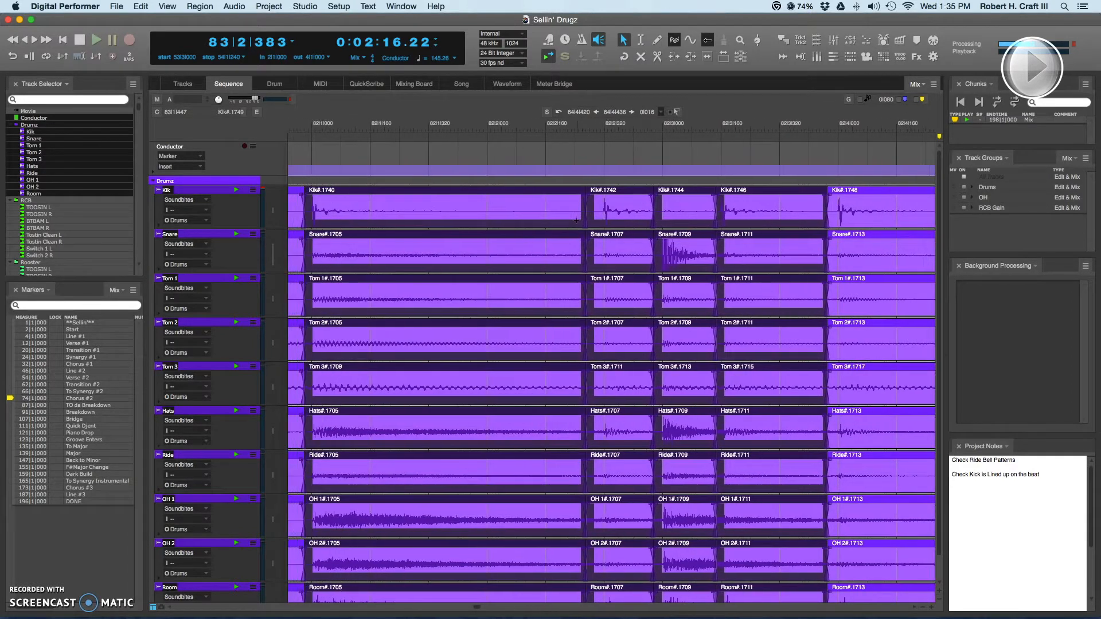